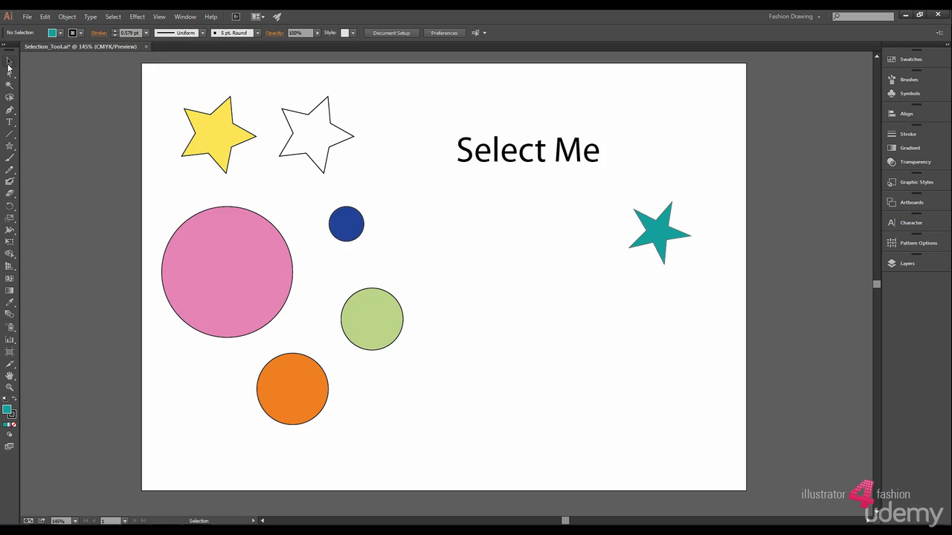
Step: With the Selection tool, select the yellow star, select the unfilled star by its outline, and clear the selection
key(v)
click(199, 132)
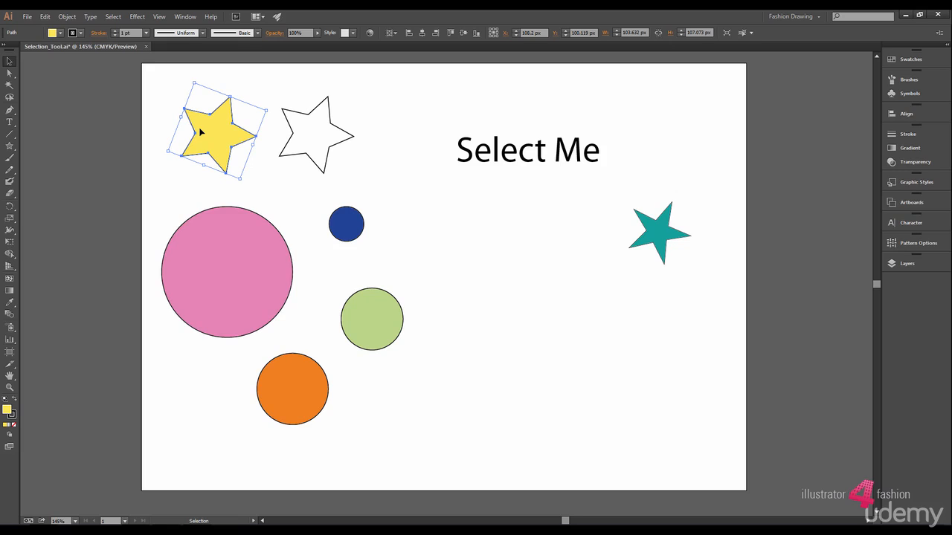
click(322, 137)
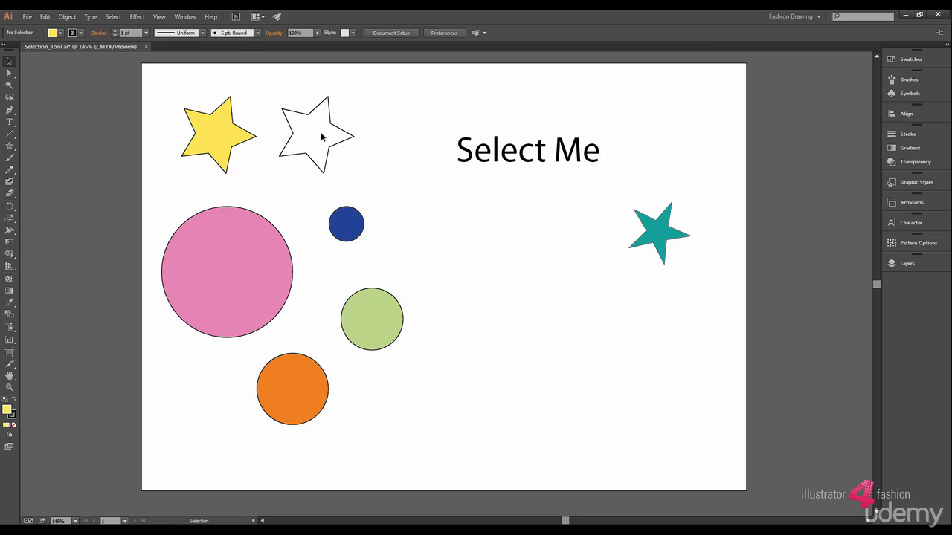
click(336, 147)
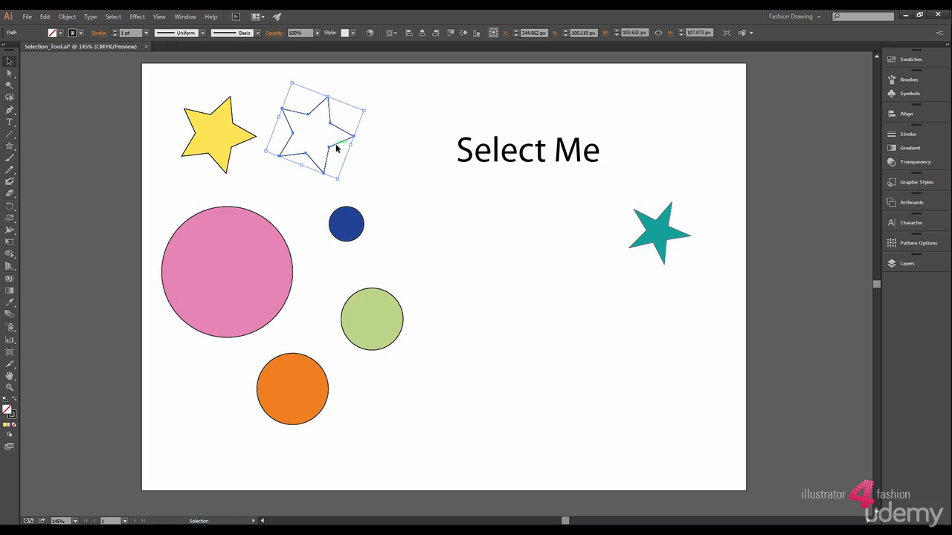
click(373, 172)
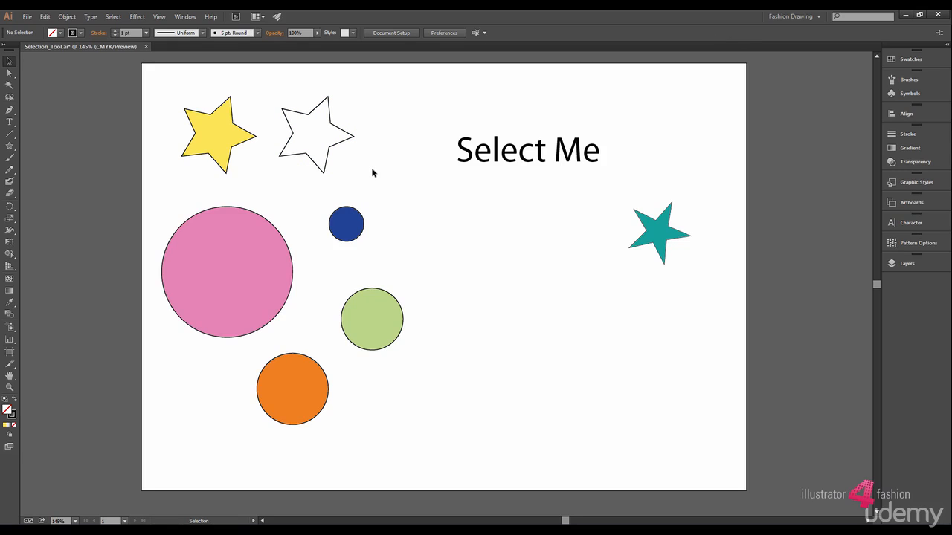
Step: Marquee-select both upper stars together with the pink, blue and green circles, and clear the selection
click(200, 154)
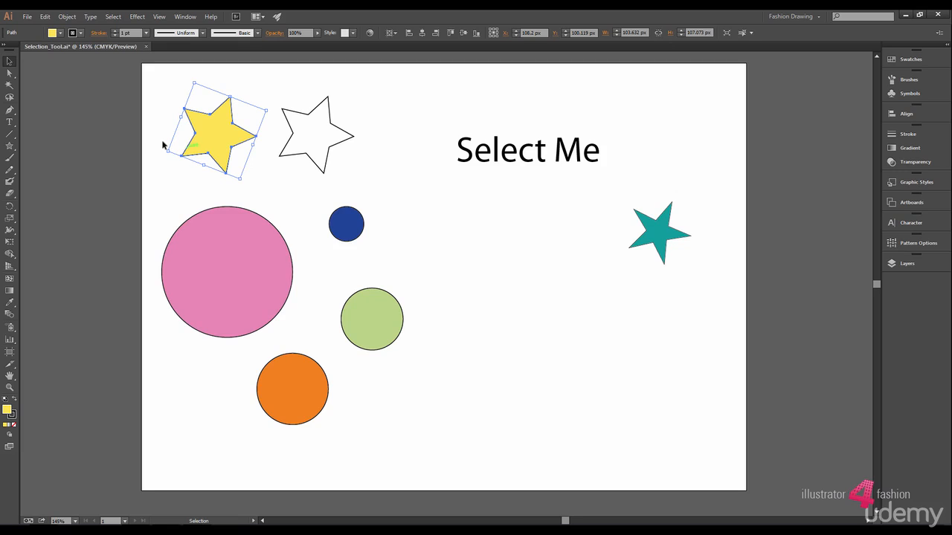
drag(164, 81, 347, 338)
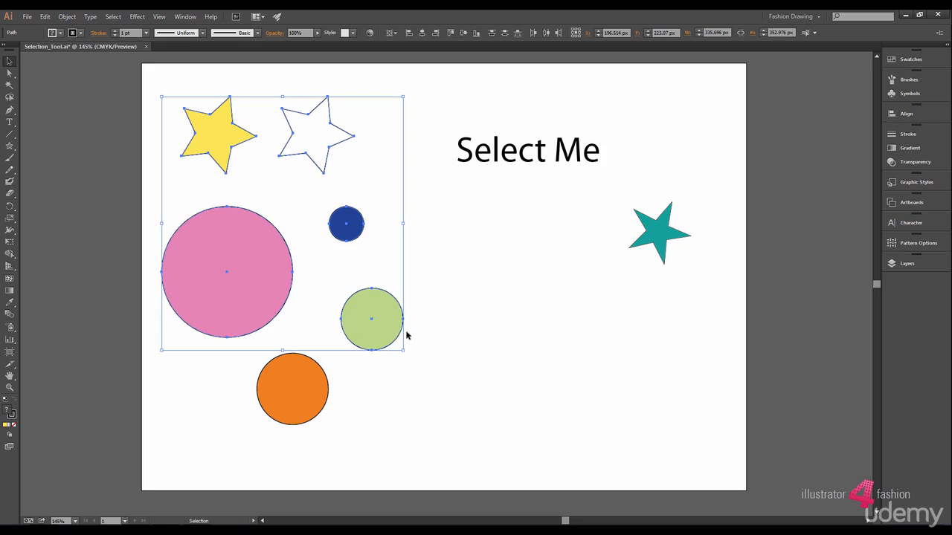
click(498, 325)
Step: Select the yellow star, orange circle and green circle together as a multiple selection, and clear it
key(shift)
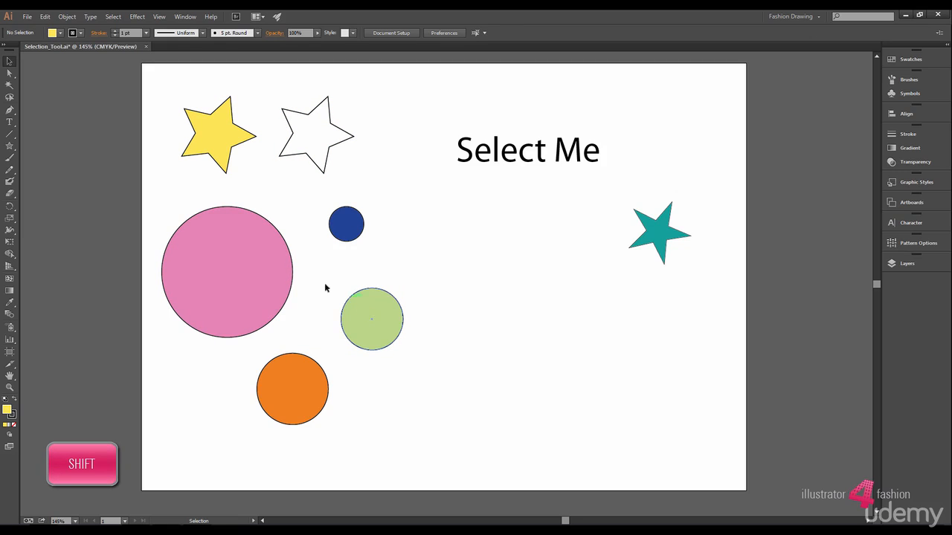
shift+click(228, 145)
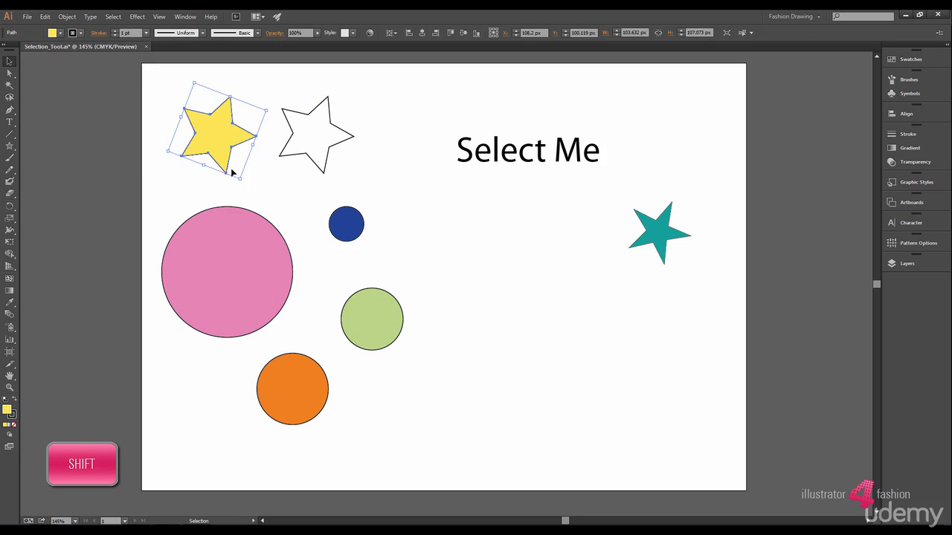
shift+click(302, 375)
shift+click(372, 325)
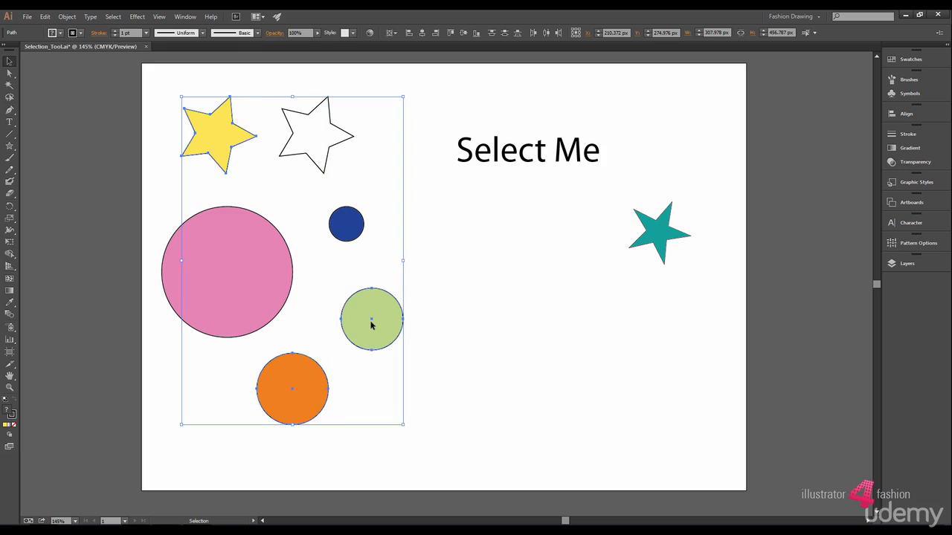
click(478, 371)
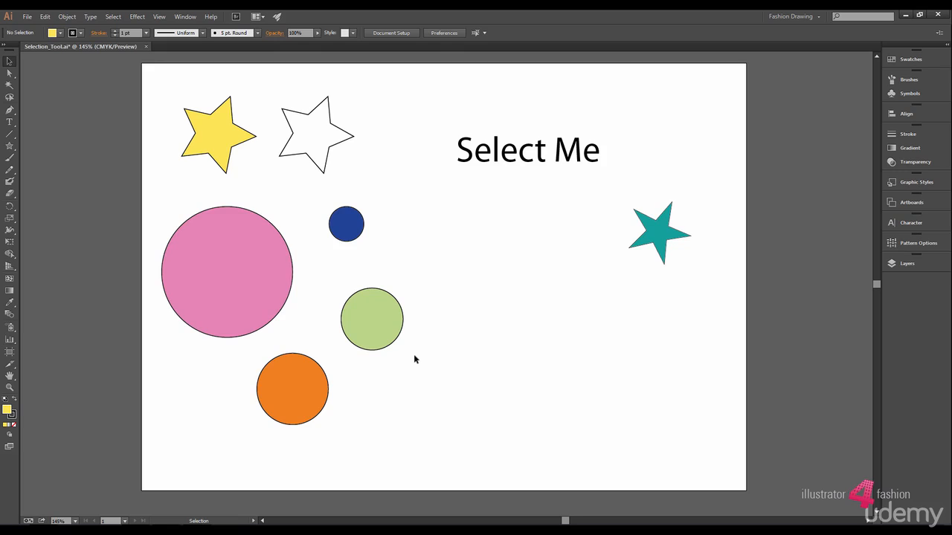
Step: Rotate the "Select Me" text 45° counterclockwise and stretch its letters taller to about 83 pt
click(556, 169)
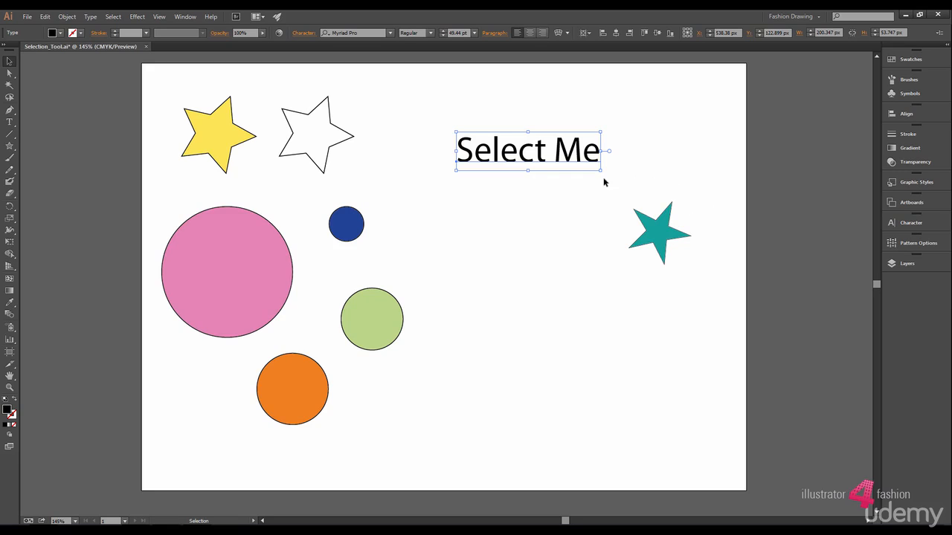
drag(605, 170, 573, 126)
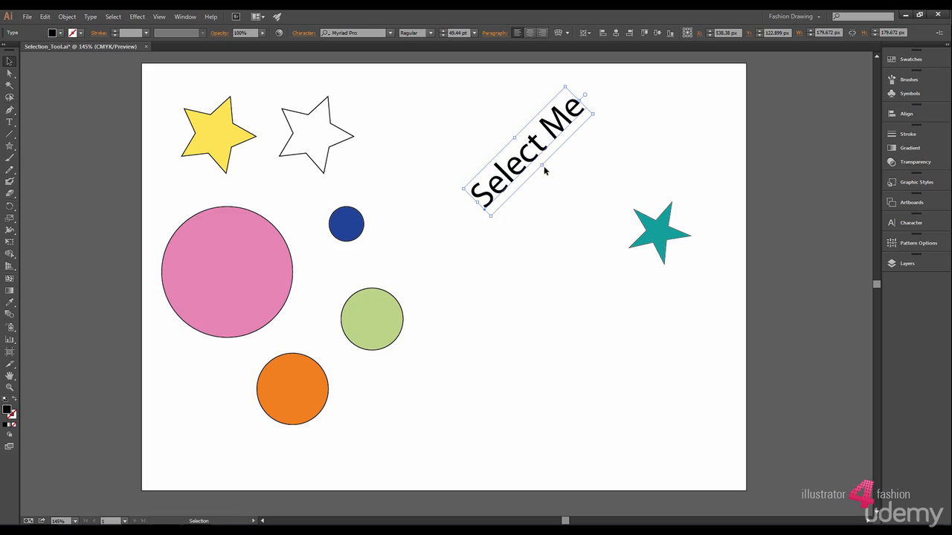
drag(543, 165, 562, 185)
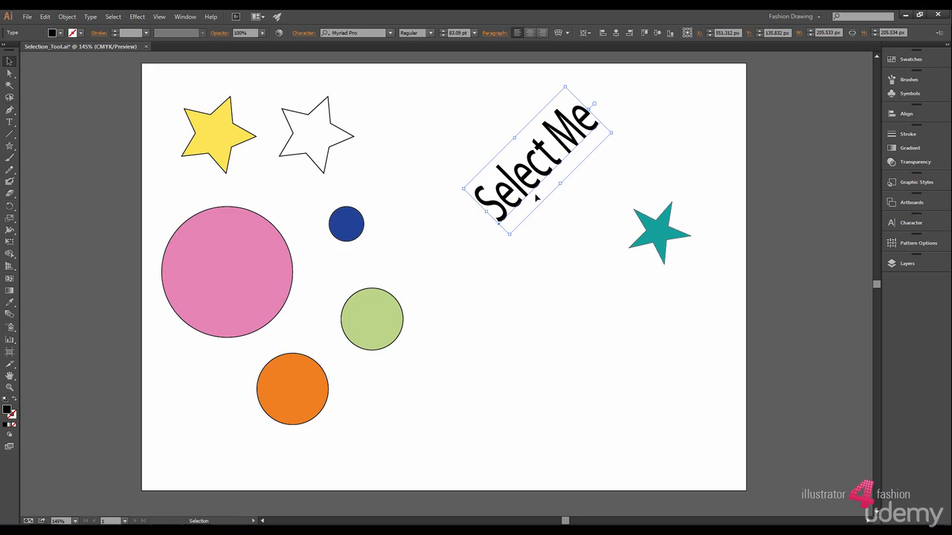
Step: Scale the rotated text down proportionally from its centre to about 45 pt, and move it close to the unfilled star
drag(511, 235, 528, 206)
key(shift+alt)
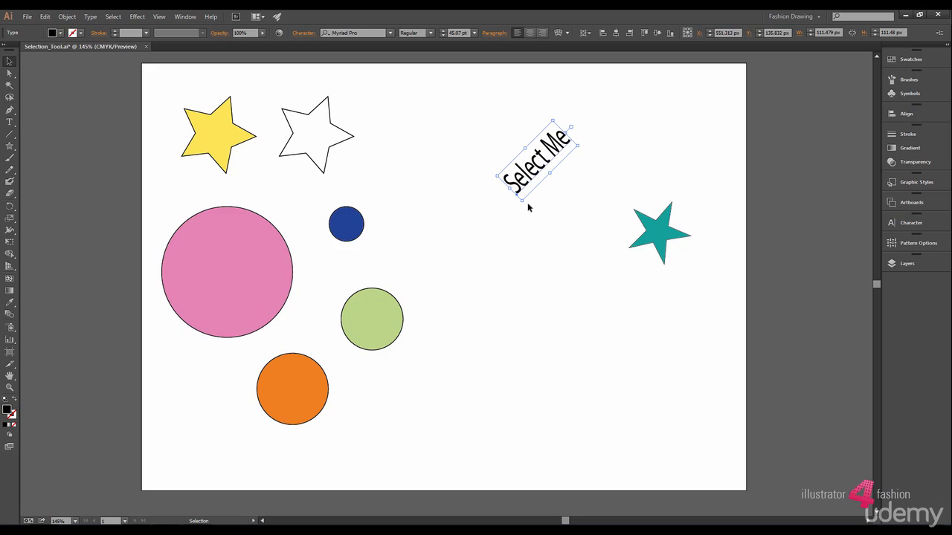
drag(515, 177, 421, 153)
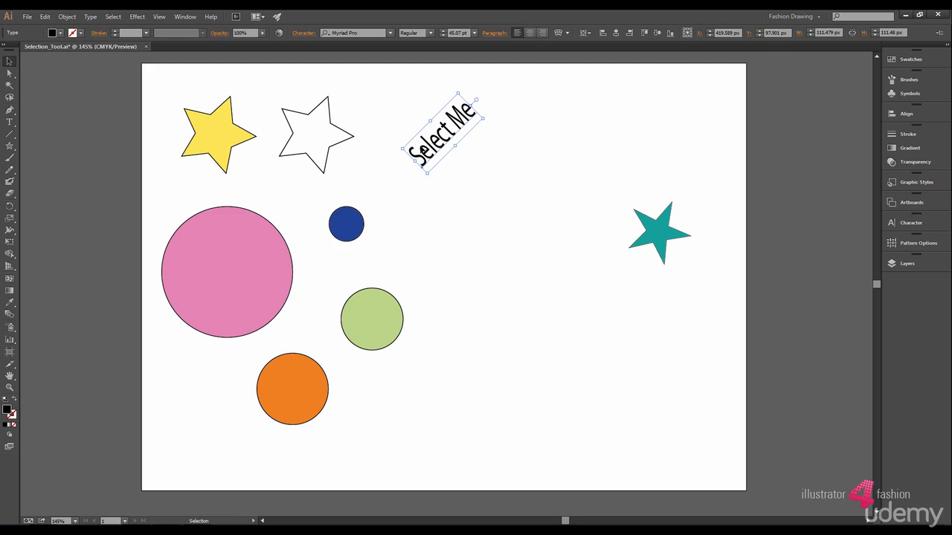
Step: Move the unfilled star toward the "Select Me" text, and nudge it 8 px down and 7 px left
drag(346, 144, 383, 153)
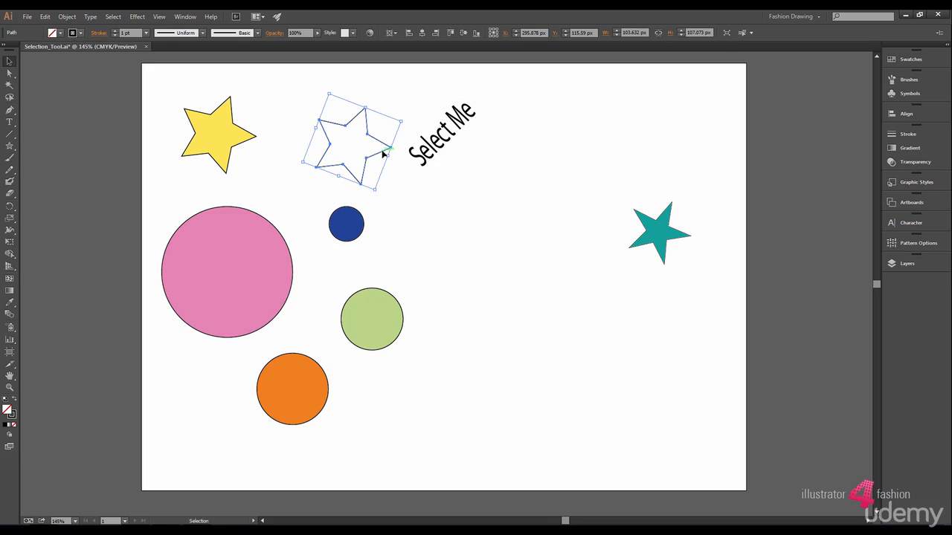
key(Down)
key(Down)
key(Down)
key(Down)
key(Down)
key(Down)
key(Down)
key(Down)
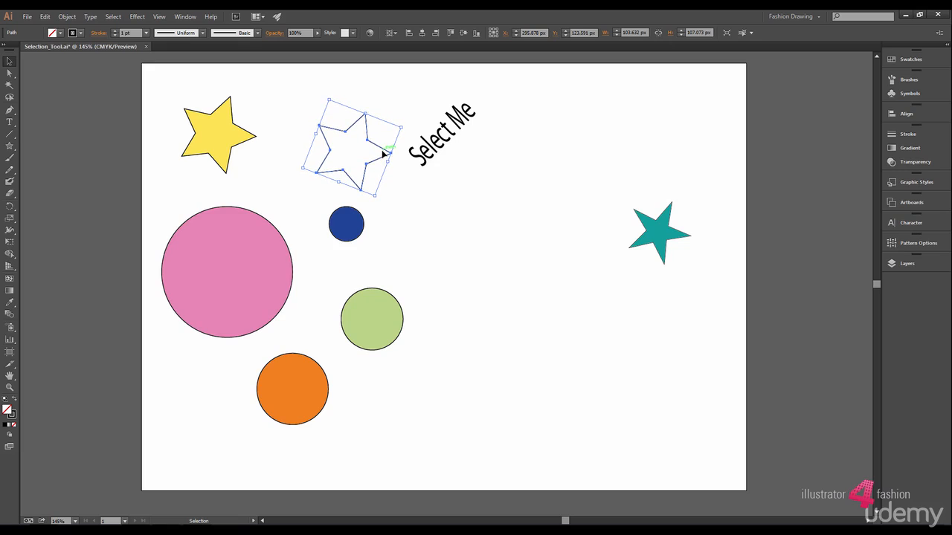
key(Left)
key(Left)
key(Left)
key(Left)
key(Left)
key(Left)
key(Left)
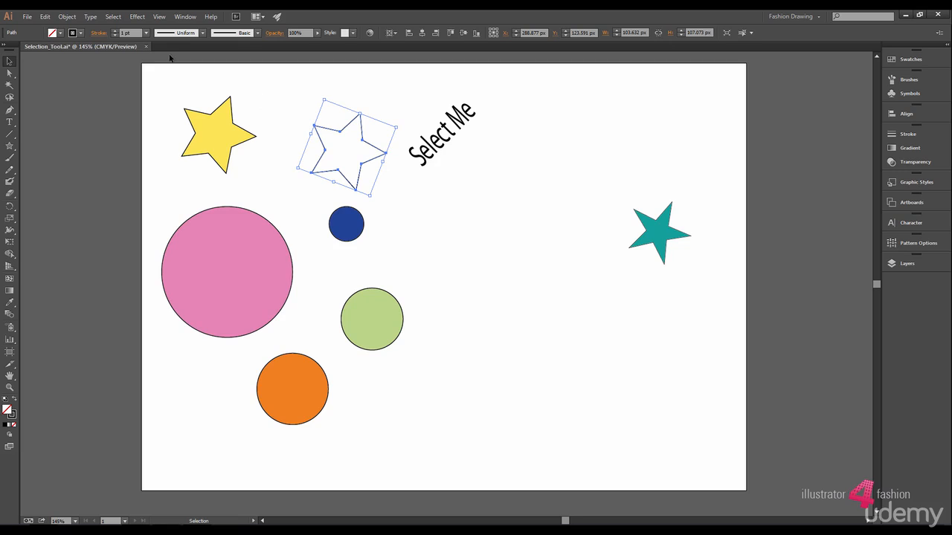
click(50, 18)
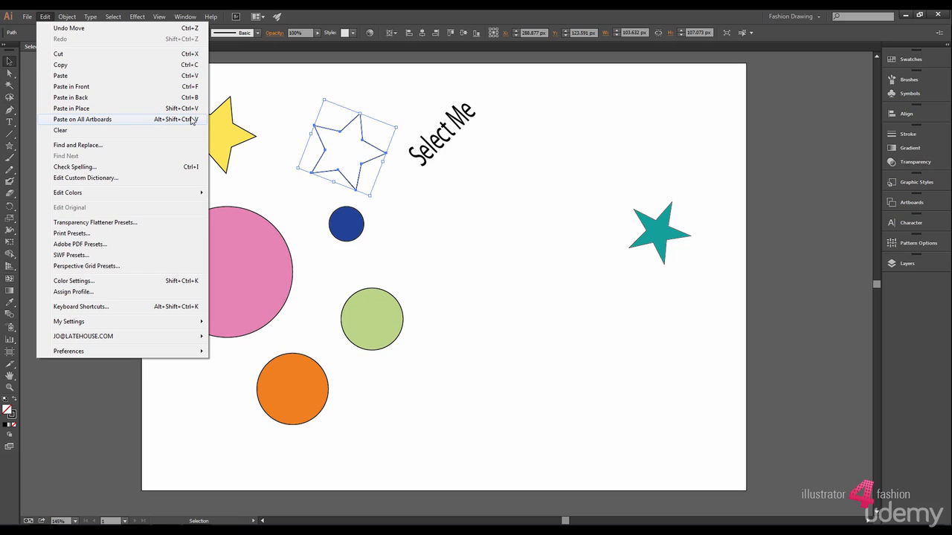
Step: Duplicate the green circle about 100 px to its right, and deselect the copy
click(376, 319)
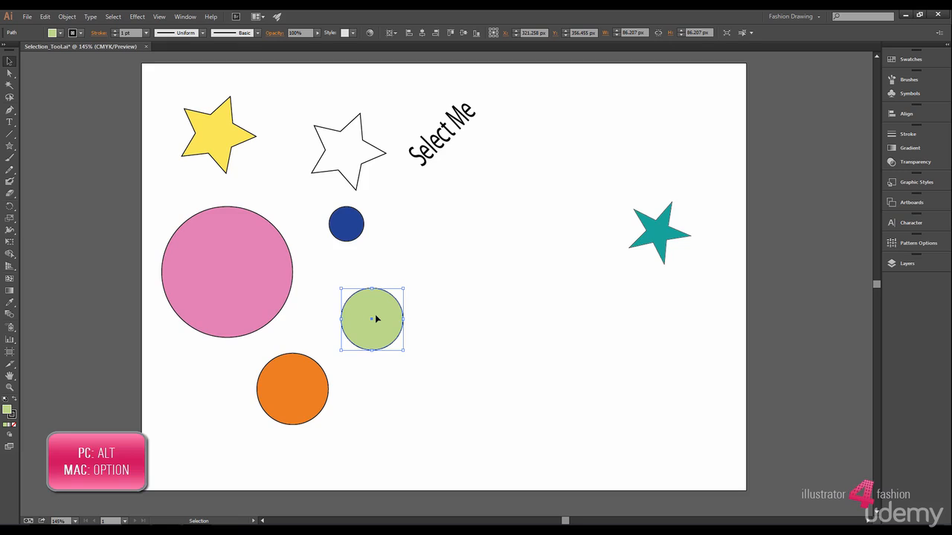
drag(377, 319, 449, 317)
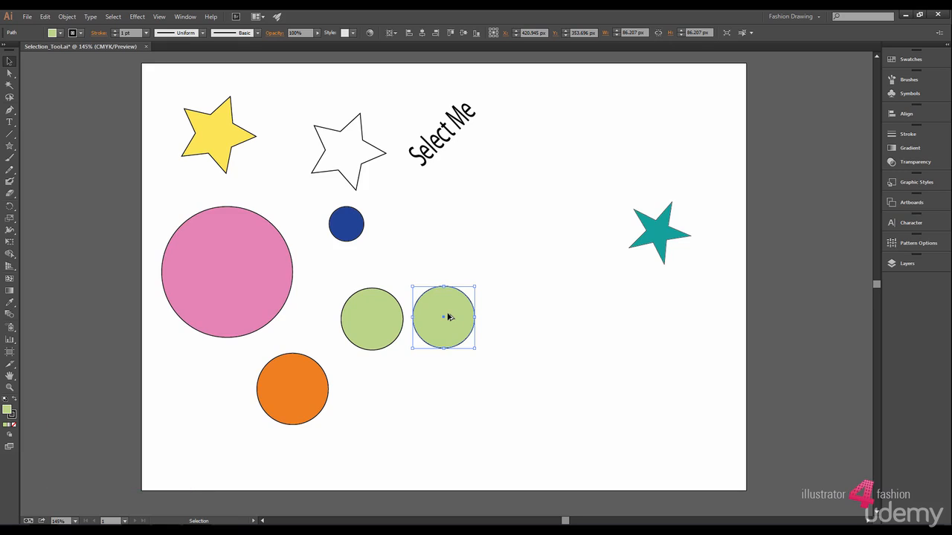
shift+click(449, 317)
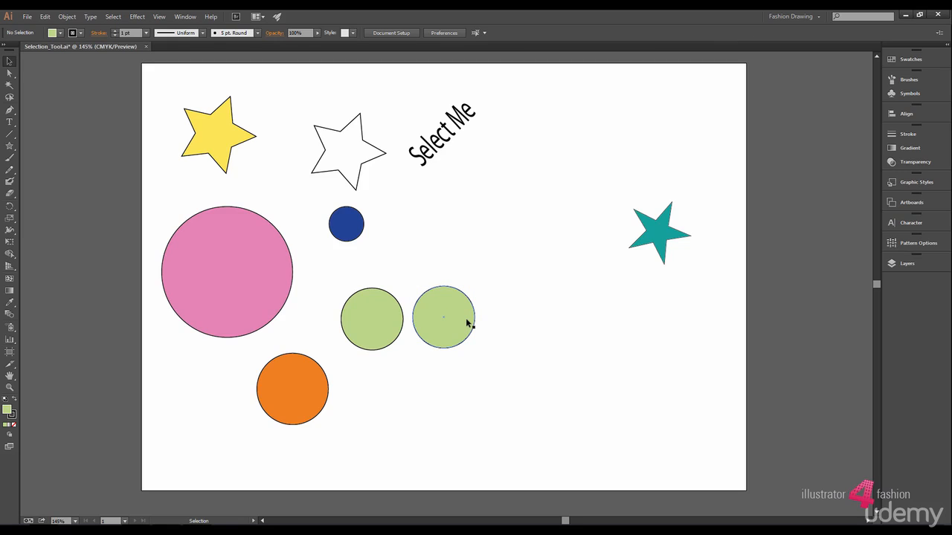
Step: Duplicate the second green circle horizontally about 101 px to its right, and repeat the transformation twice to complete a row of five
alt+drag(467, 323, 540, 327)
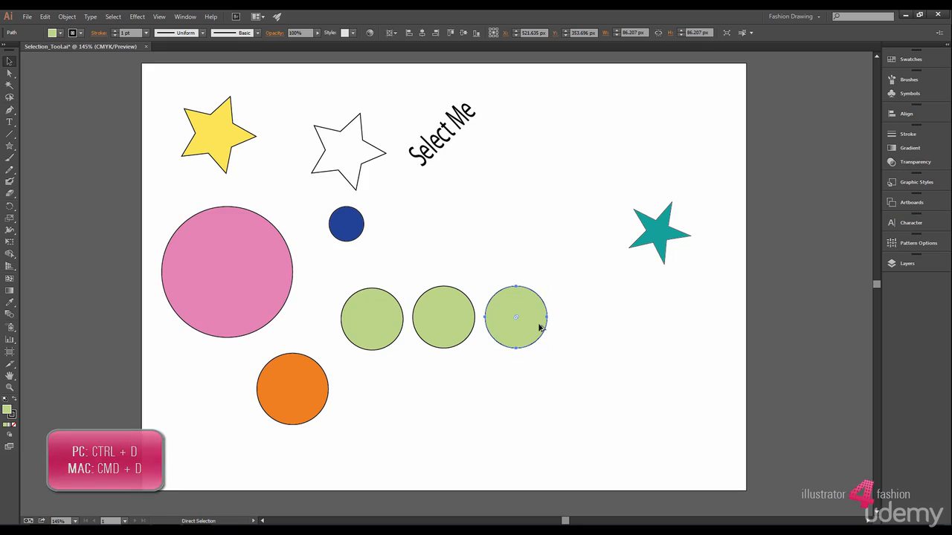
key(ctrl+d)
key(ctrl+d)
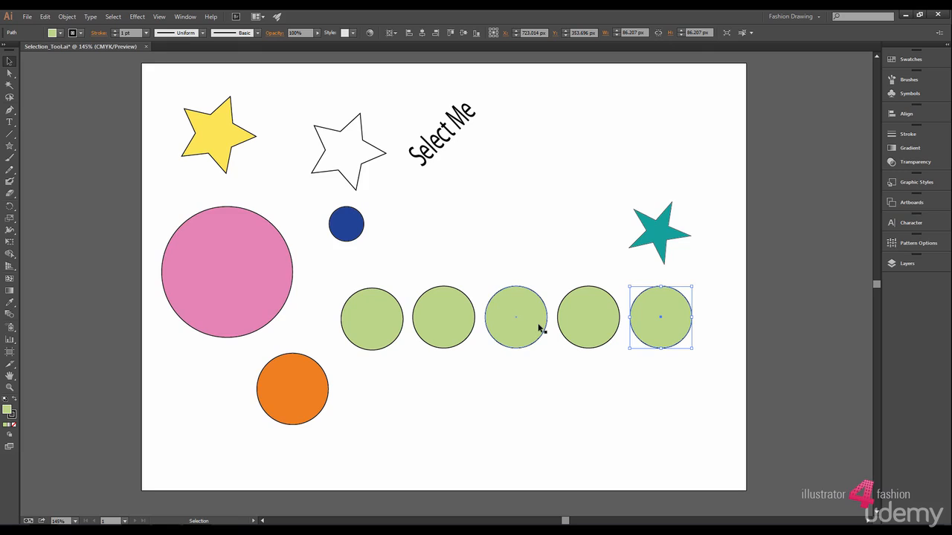
Step: Use Transform Each on the teal star to make a copy scaled to 70% and moved 40 px vertically
click(654, 229)
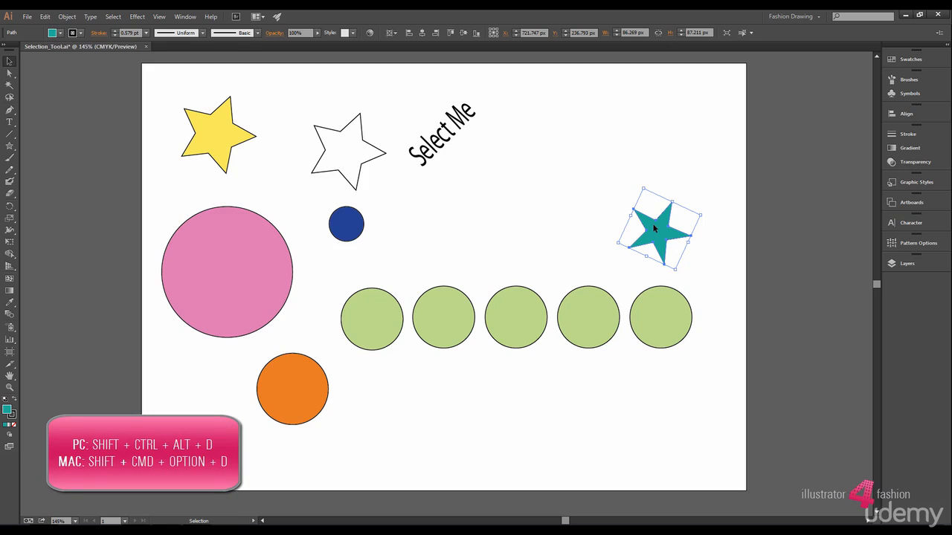
key(shift+ctrl+alt+d)
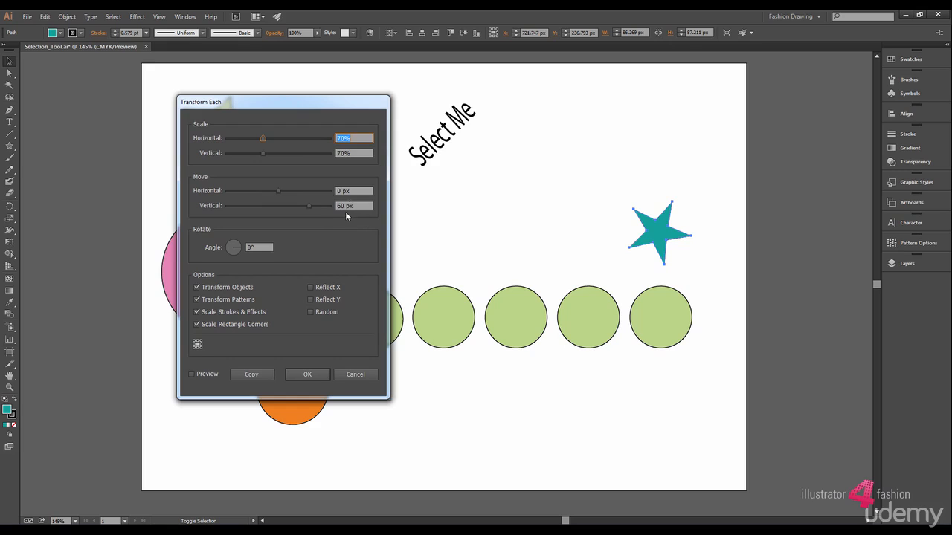
drag(344, 206, 330, 213)
text(40)
click(251, 374)
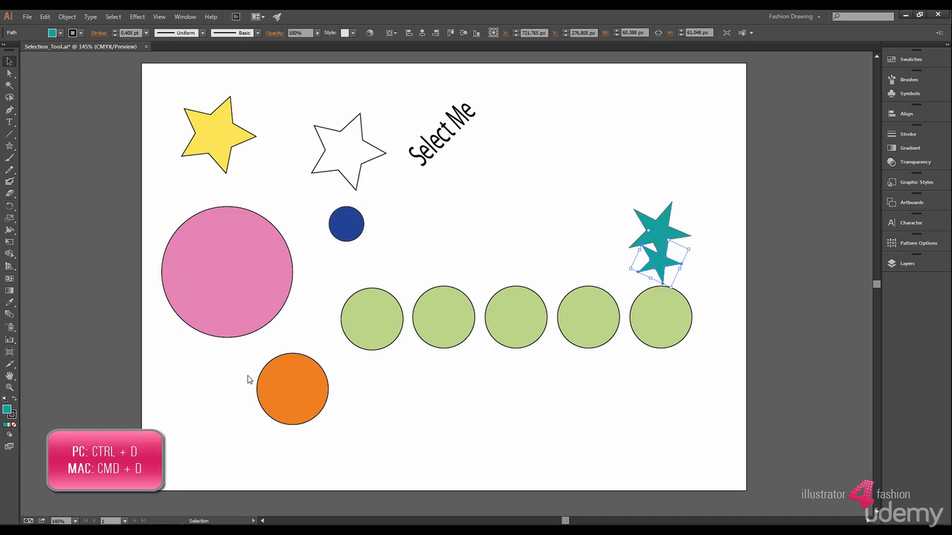
Step: Repeat the teal star's copy transformation five times to continue the downward column of shrinking stars
key(ctrl+d)
key(ctrl+d)
key(ctrl+d)
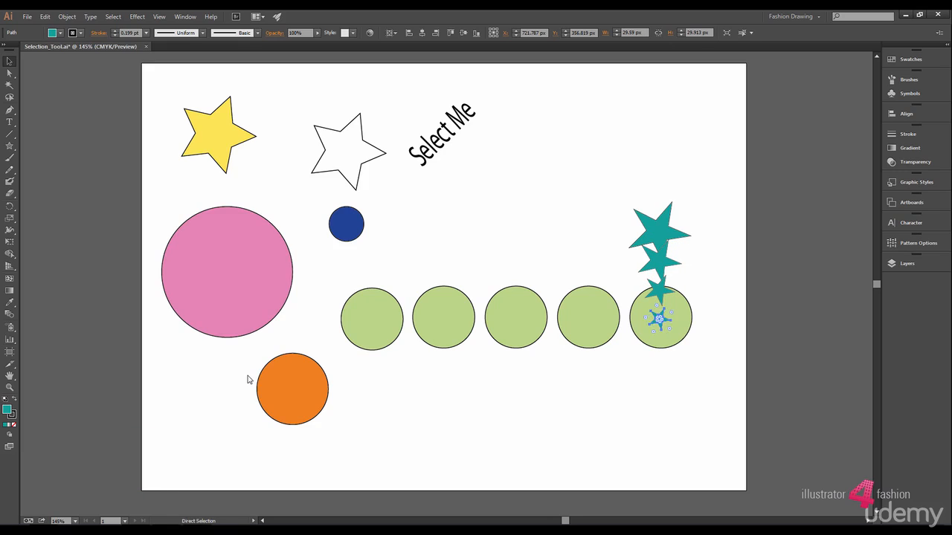
key(ctrl+d)
key(ctrl+d)
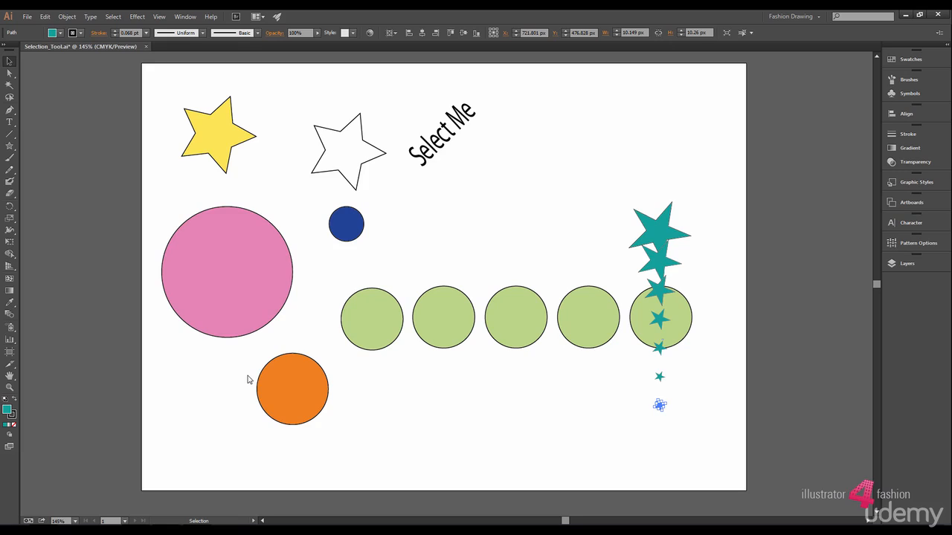
Step: Activate the Type tool and switch temporarily to the Selection tool from it
click(9, 122)
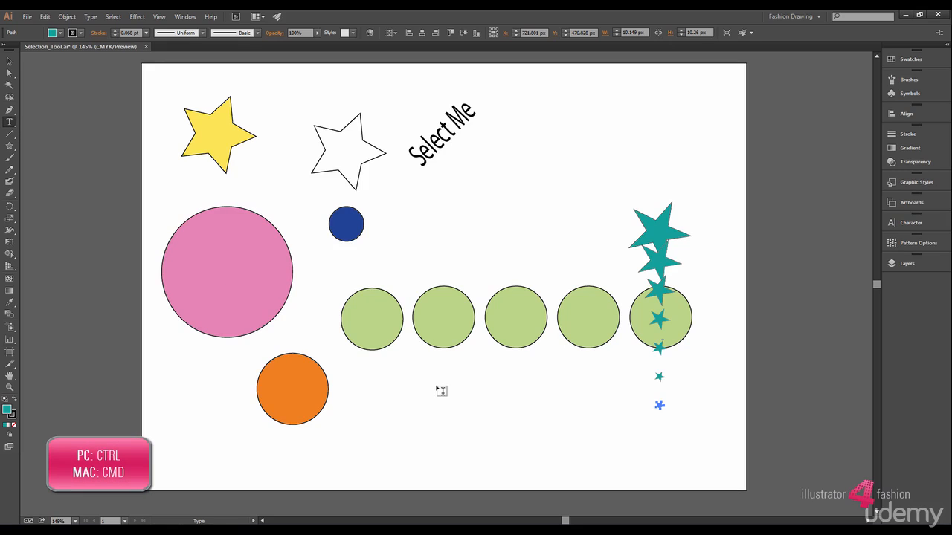
key(ctrl)
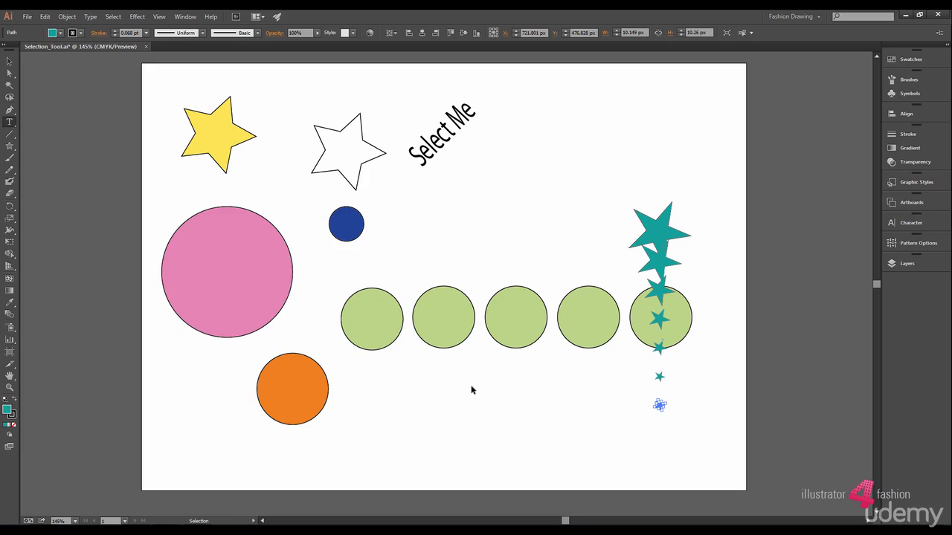